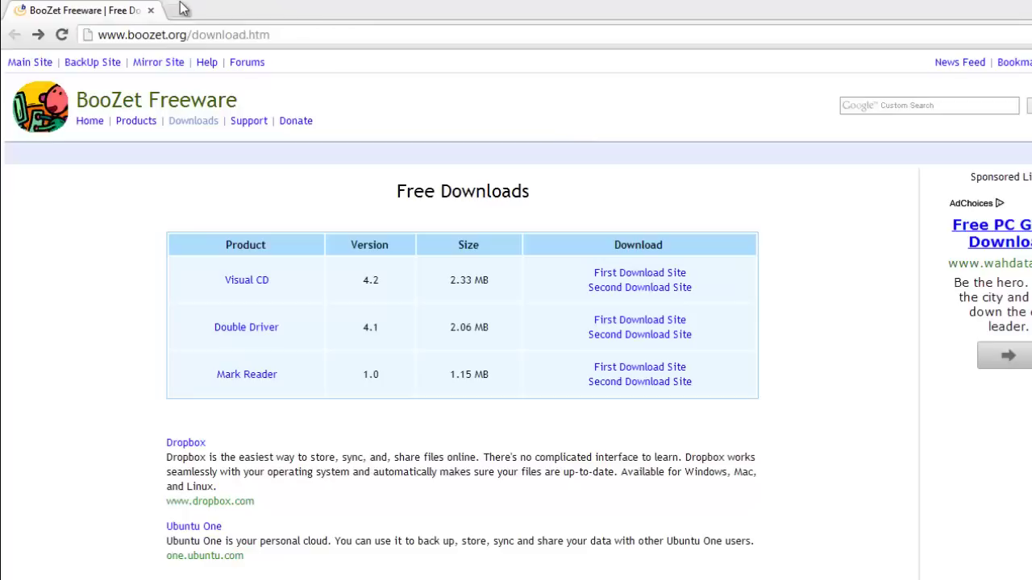
- Download double_driver_4.1.0_portable.zip (2.06 MB) from BooZet's second download site
left_click(626, 342)
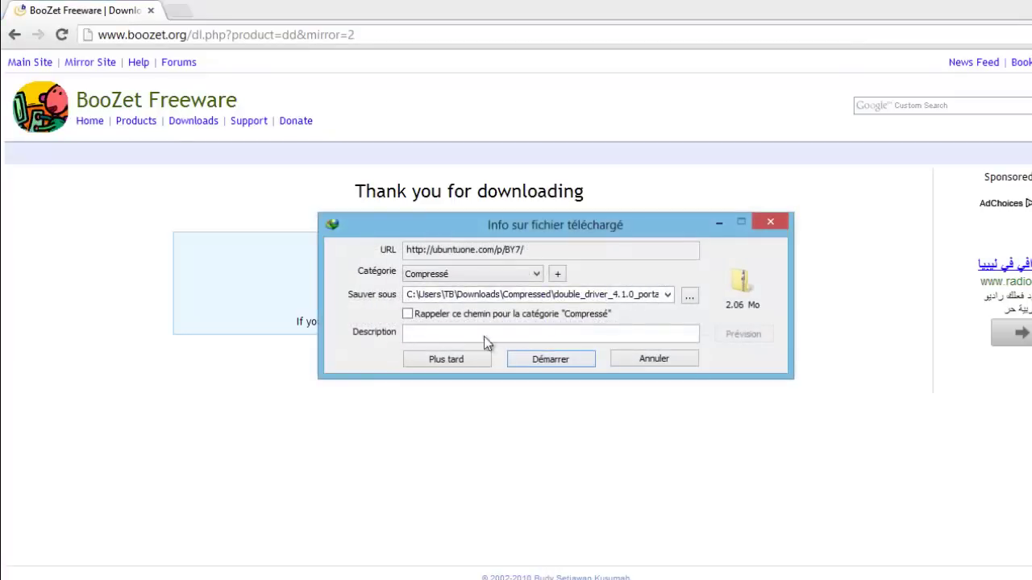
left_click(549, 360)
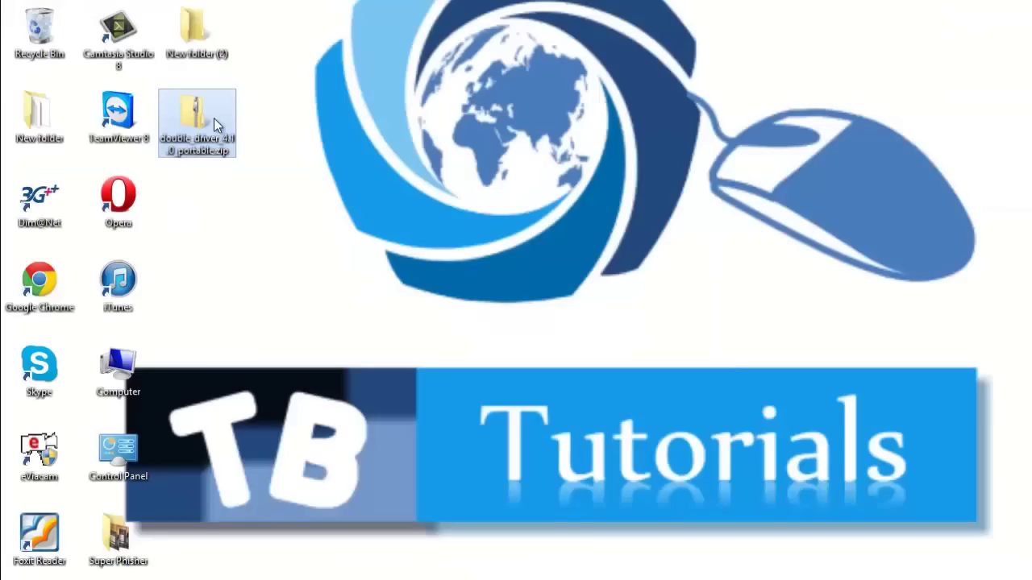
right_click(215, 119)
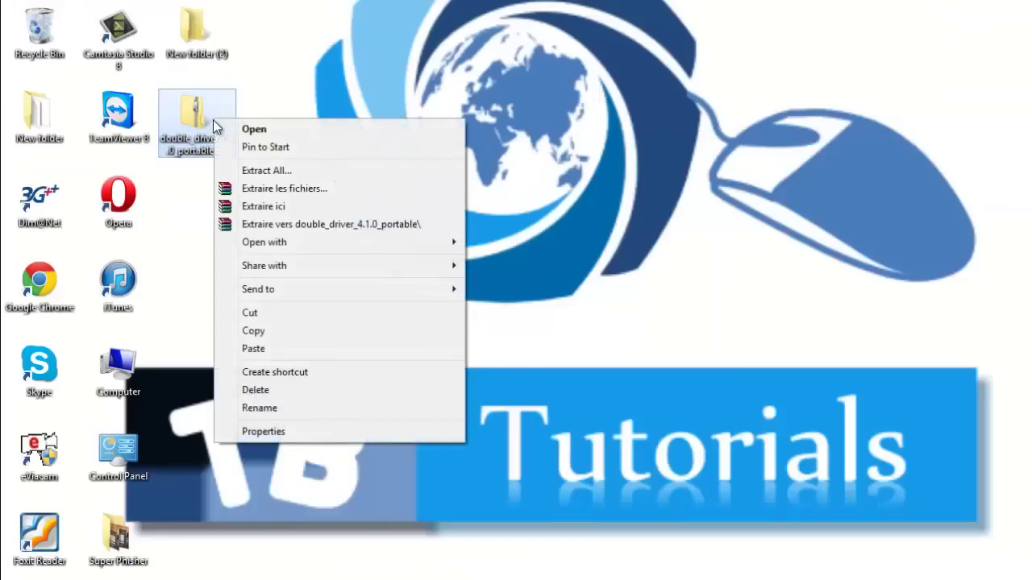
- Extract the zip to double_driver_4.1.0_portable and open its Double Driver folder
left_click(326, 224)
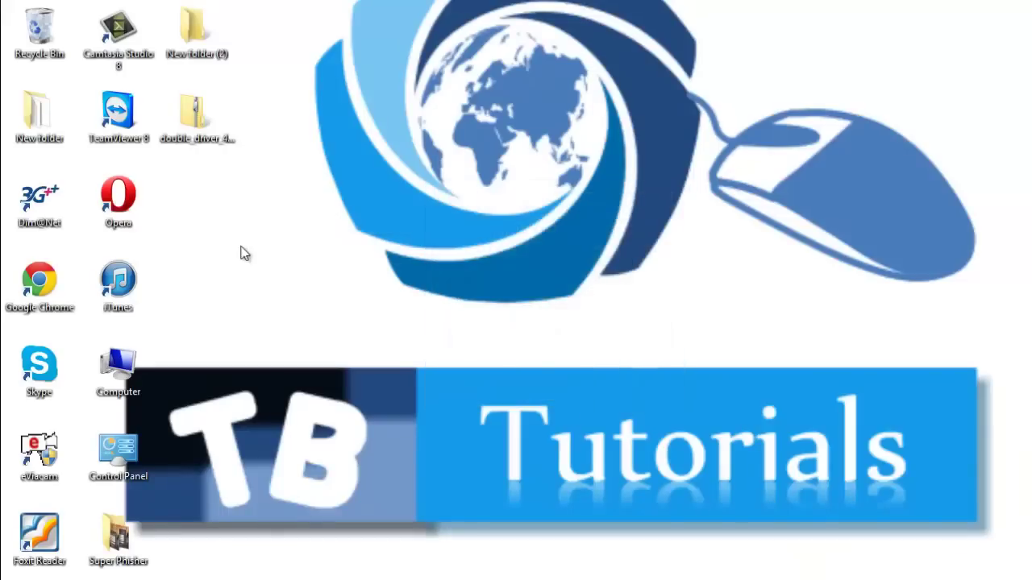
double_click(198, 202)
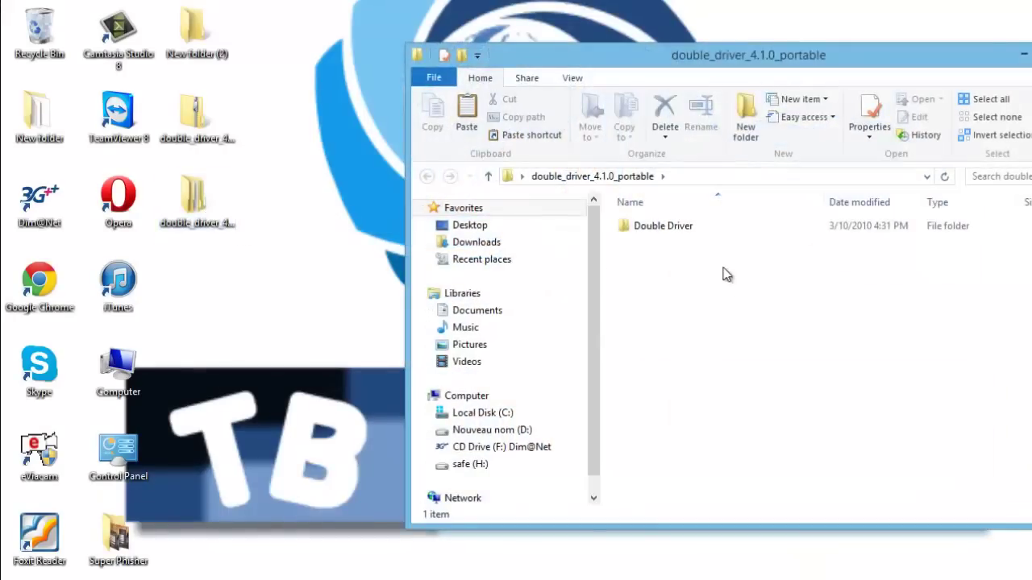
double_click(669, 234)
left_click_drag(669, 65, 439, 143)
- Run dd.exe as administrator
left_click(418, 325)
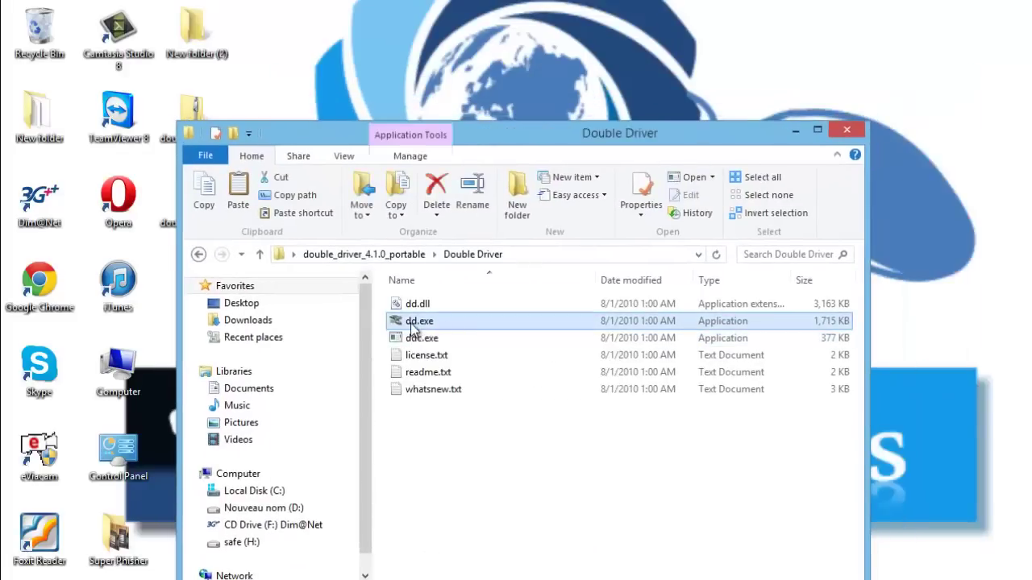
right_click(413, 324)
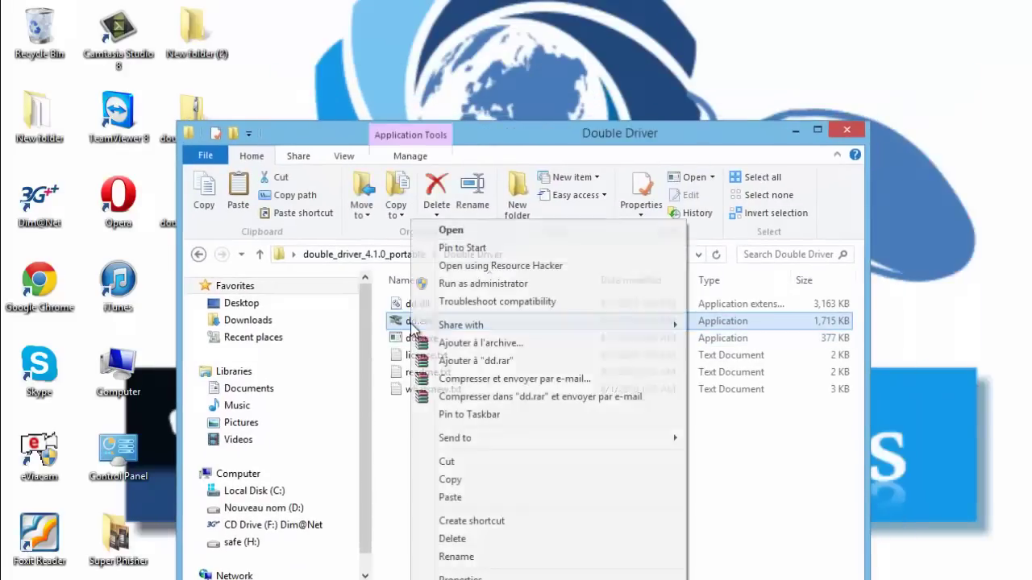
left_click(484, 286)
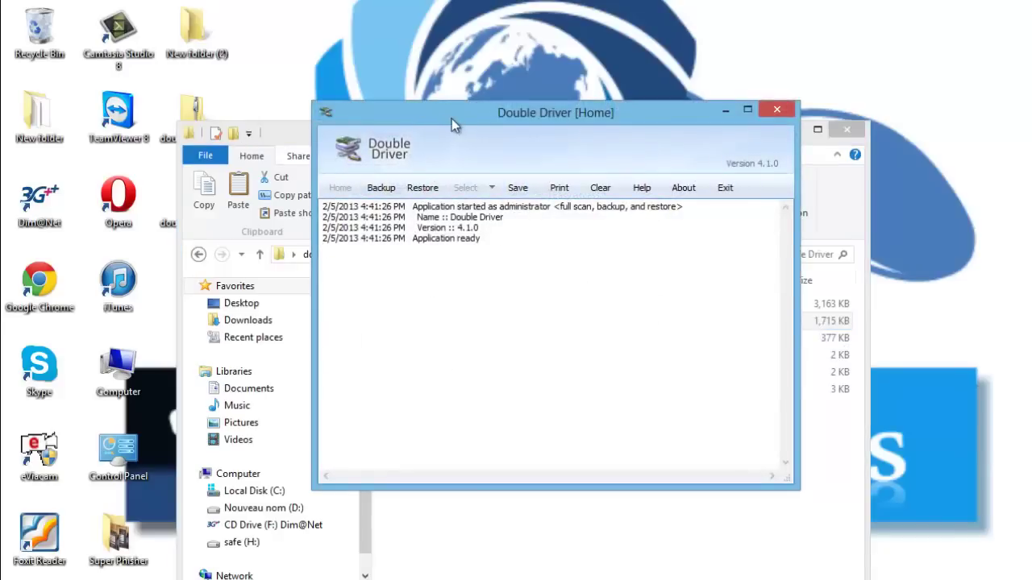
- Scan the current system for installed drivers in the Backup view
left_click_drag(451, 122, 468, 156)
left_click(396, 224)
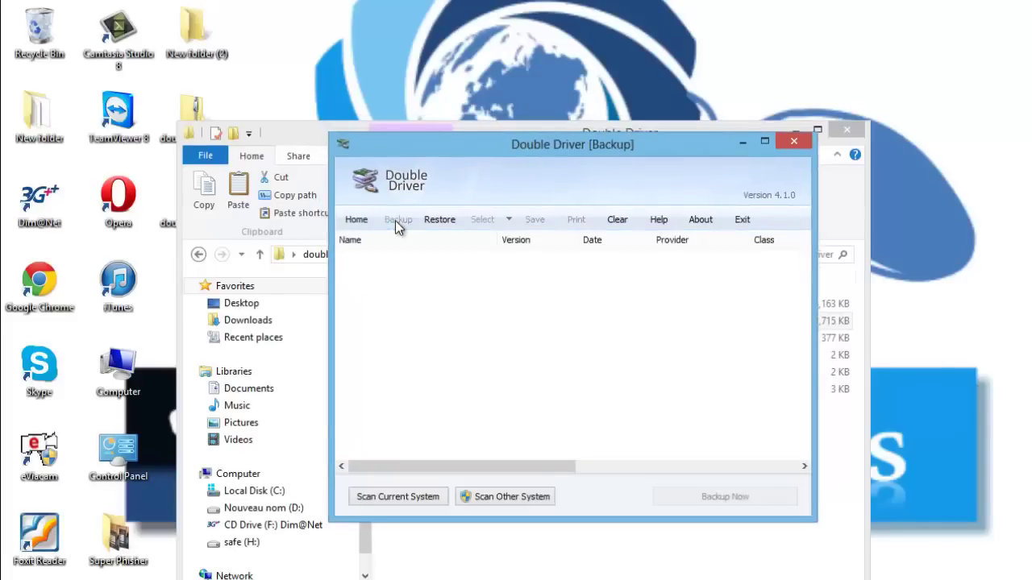
left_click(382, 497)
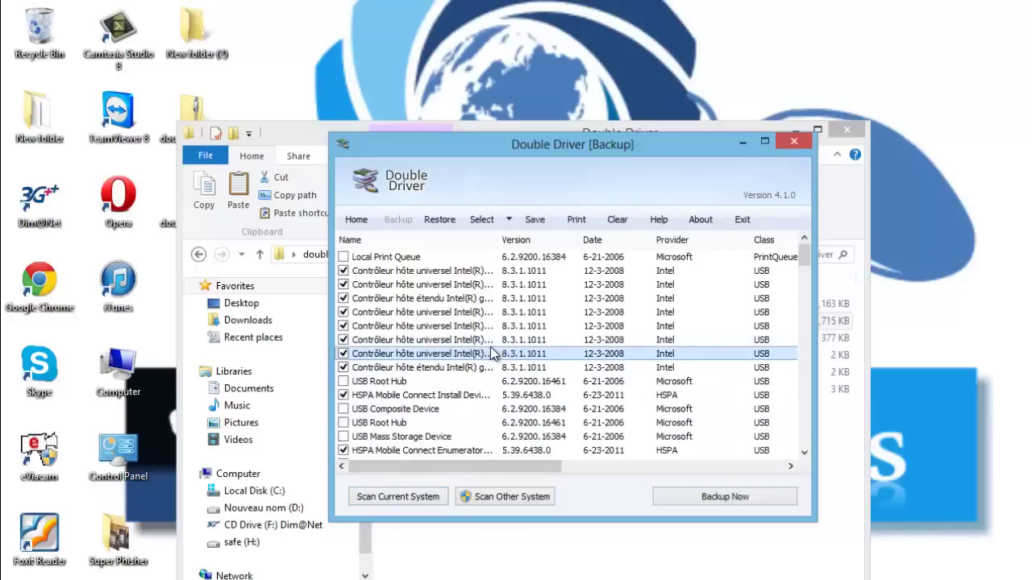
scroll(494, 355, "down", 10)
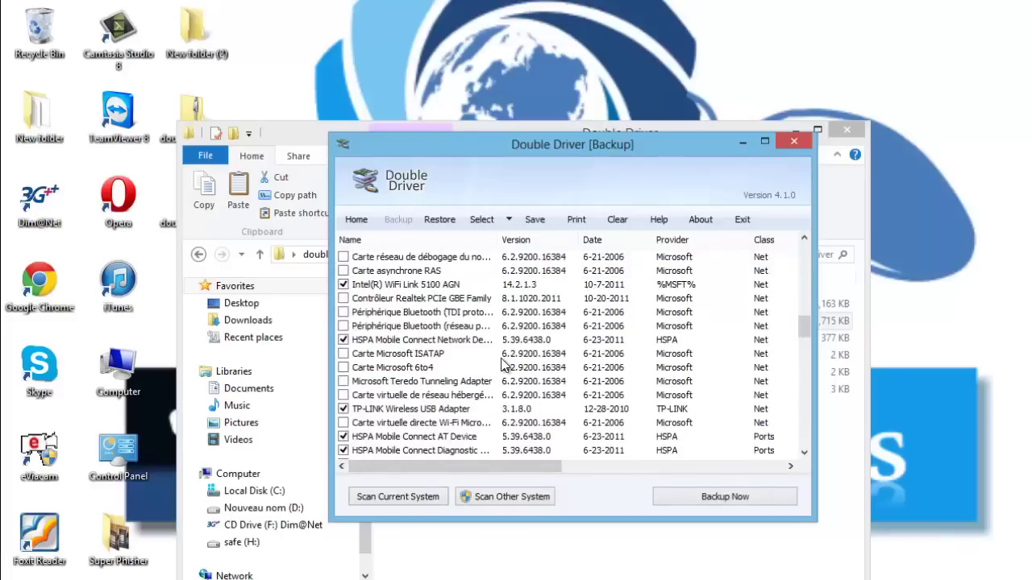
scroll(508, 379, "down", 10)
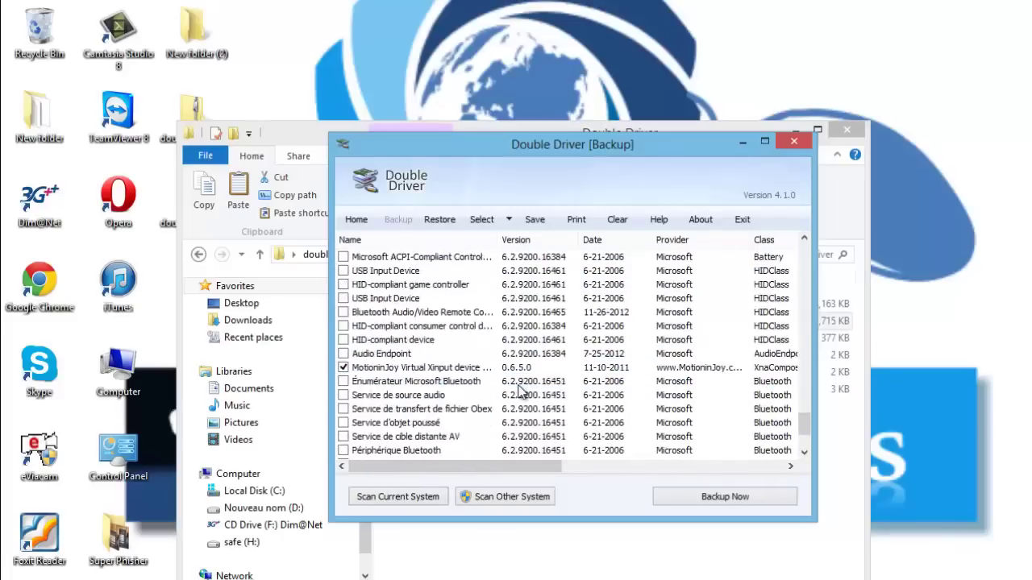
scroll(645, 391, "up", 3)
scroll(770, 391, "up", 10)
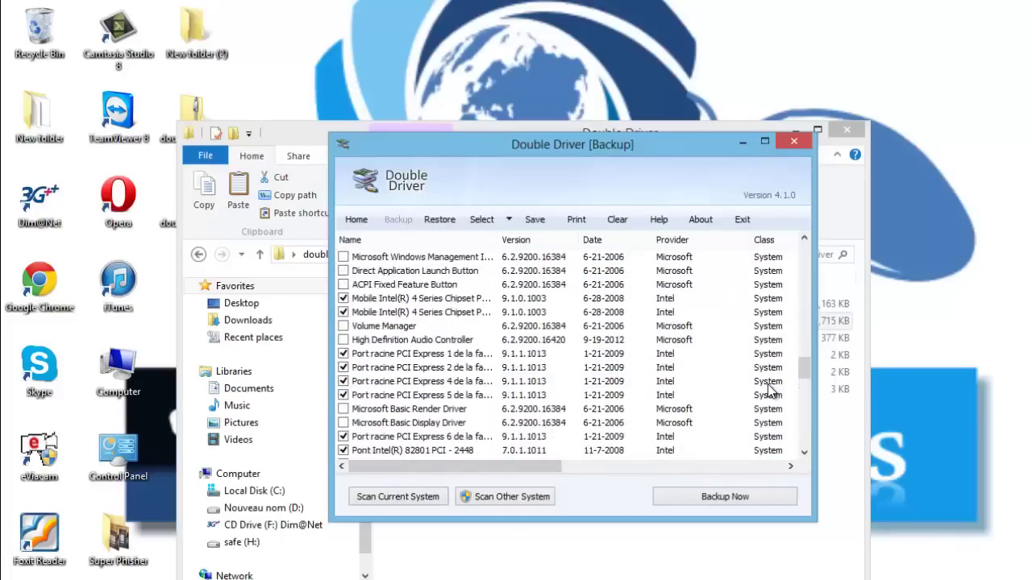
- Mark every scanned driver for backup with Select > All
left_click(509, 219)
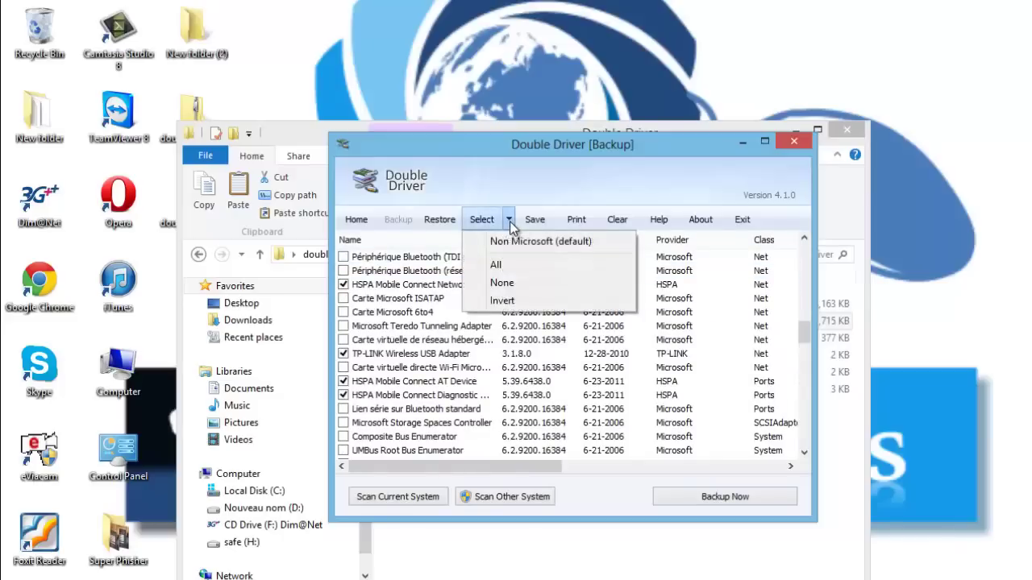
left_click(515, 268)
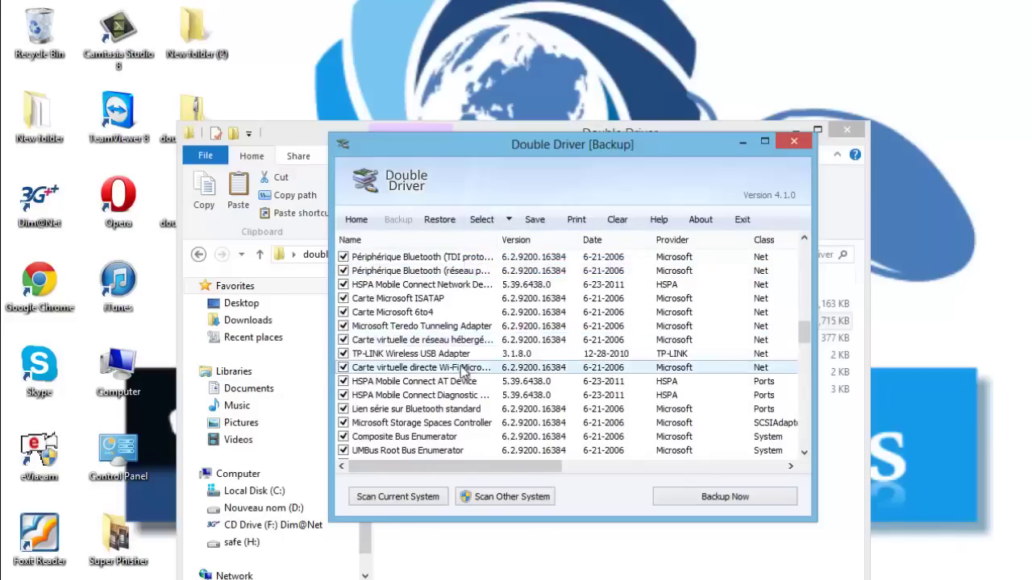
scroll(451, 354, "down", 10)
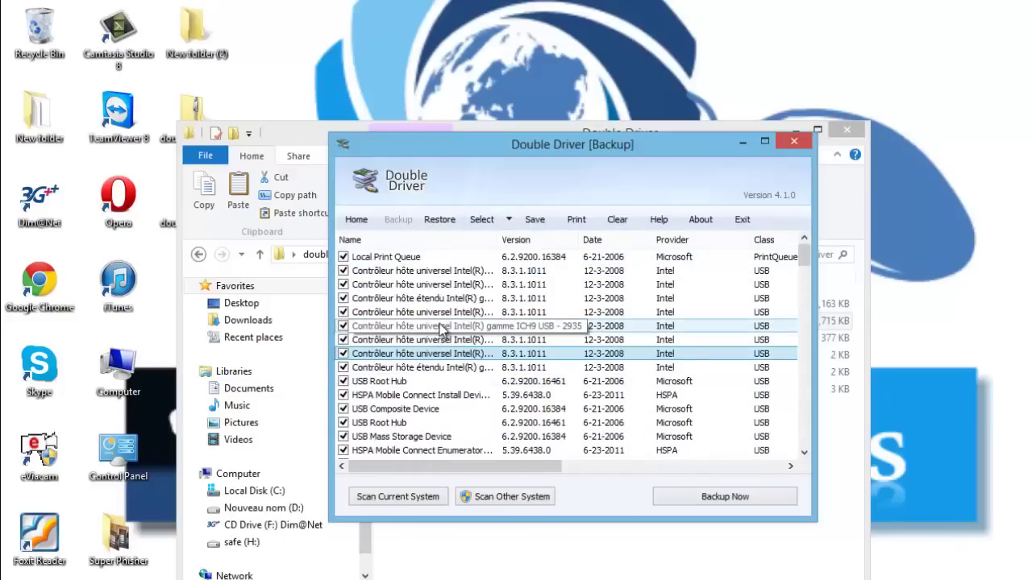
- Back up all ticked drivers as a structured folder to Desktop\New folder (2)
left_click(739, 498)
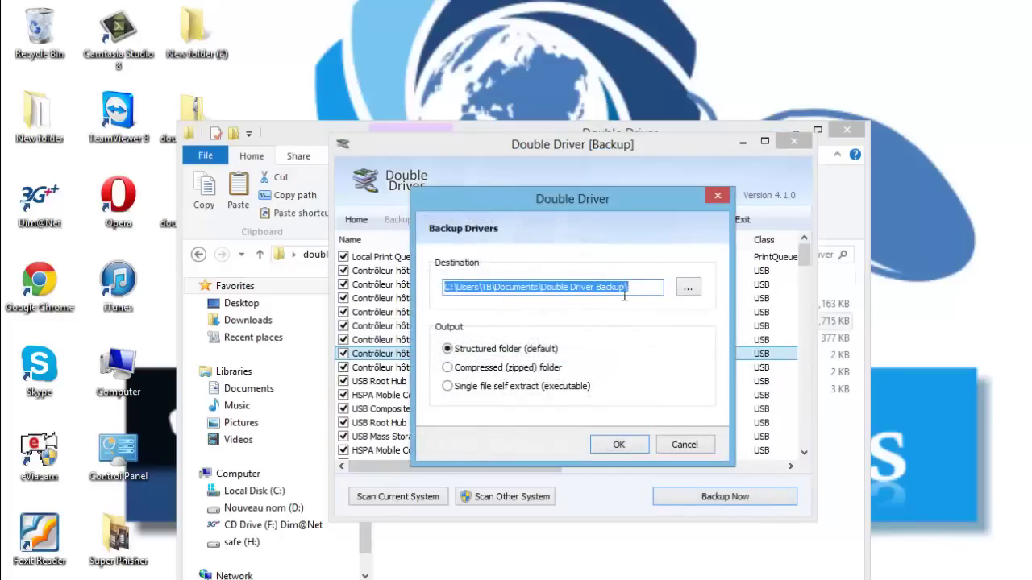
mouse_move(651, 291)
left_mouse_down()
mouse_move(405, 303)
mouse_move(653, 287)
left_mouse_up()
left_click(686, 295)
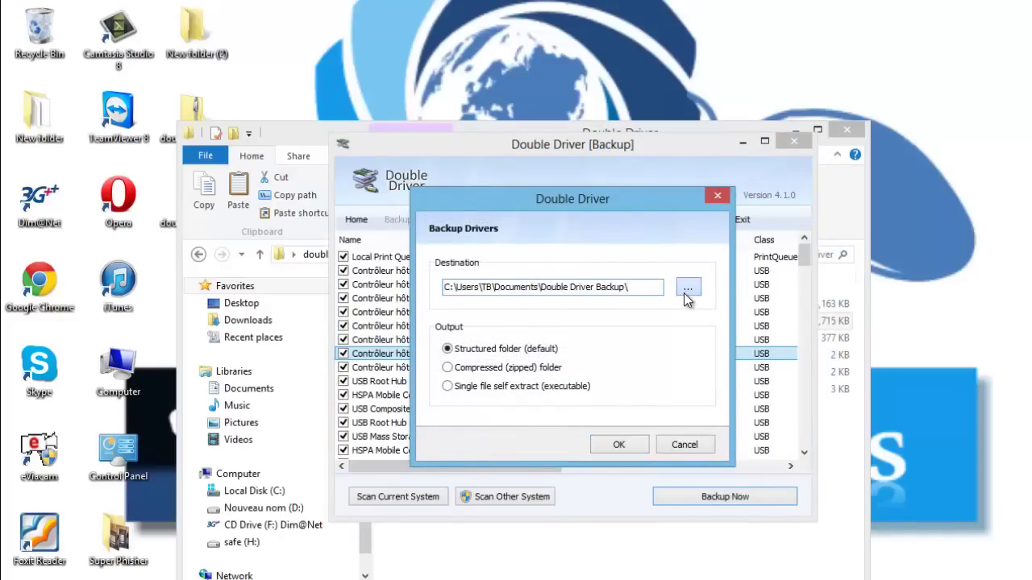
left_click(482, 363)
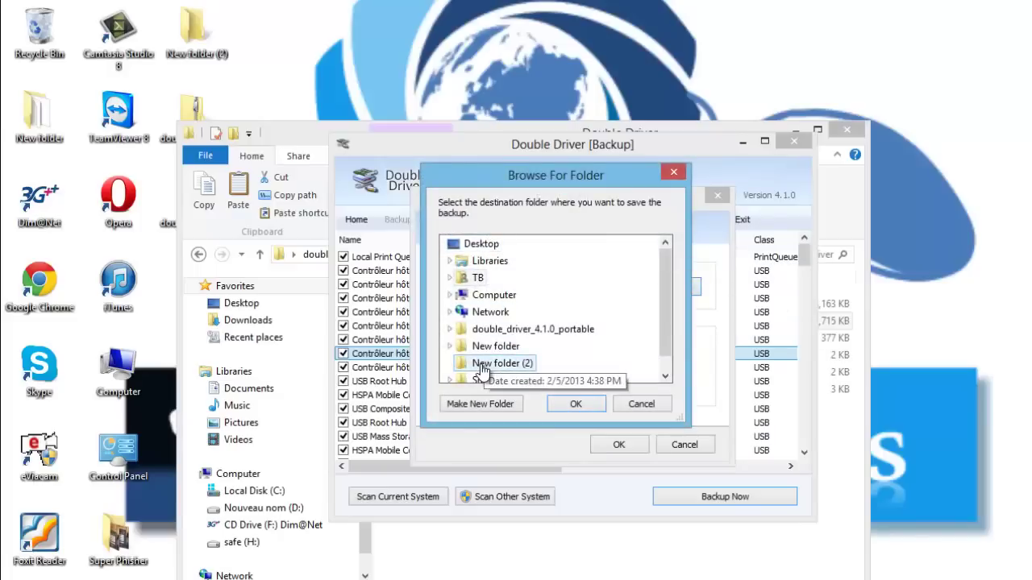
left_click(568, 405)
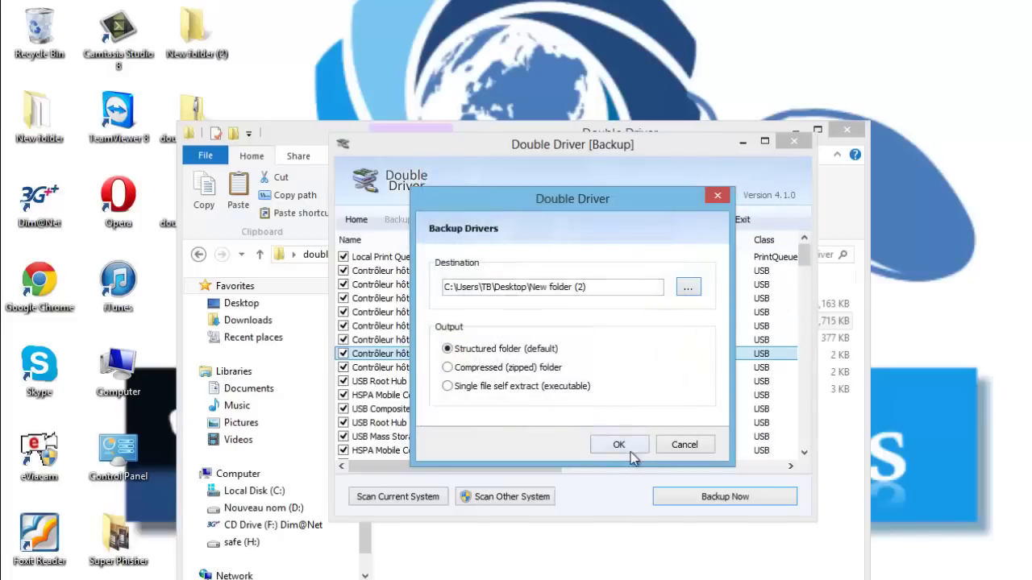
left_click(620, 447)
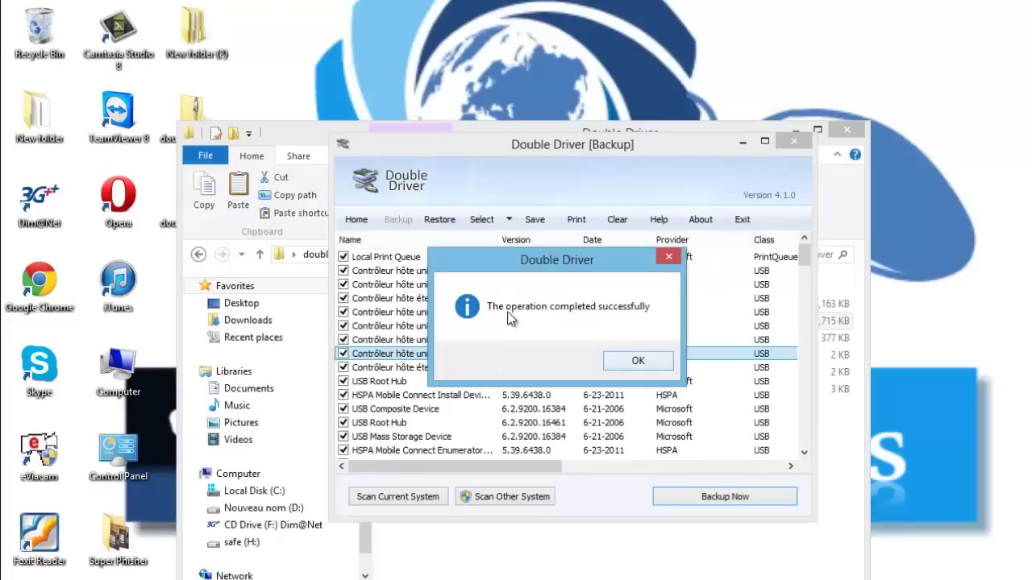
- Dismiss the success message and open the HP Pavilion dv6 backup folder in New folder (2)
left_click(635, 362)
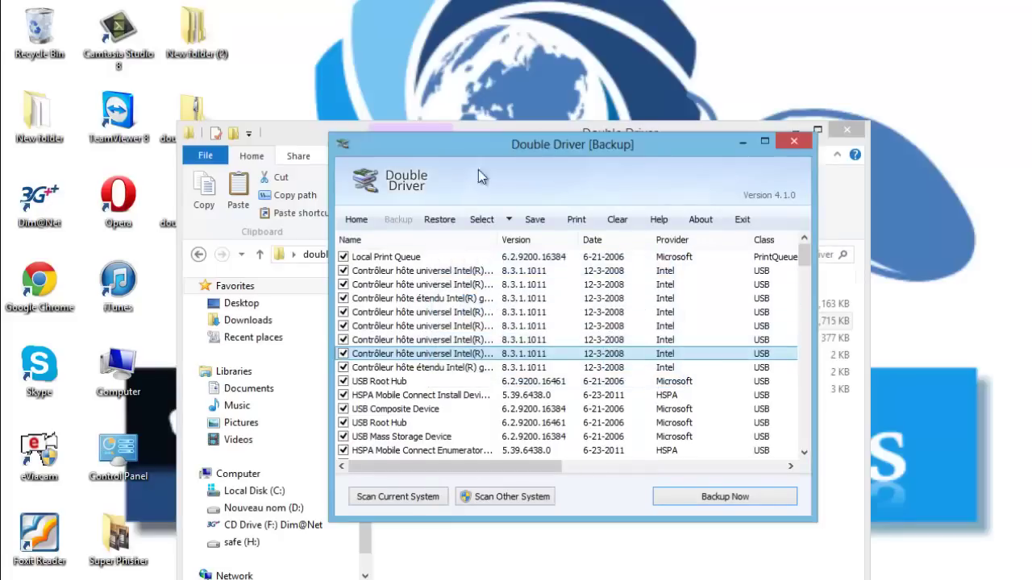
double_click(208, 23)
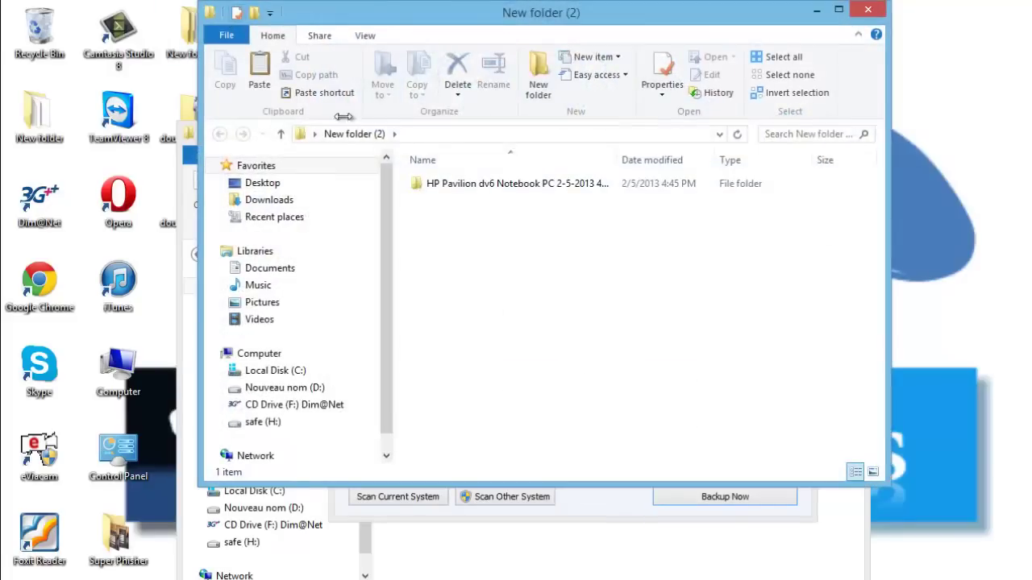
left_click(513, 184)
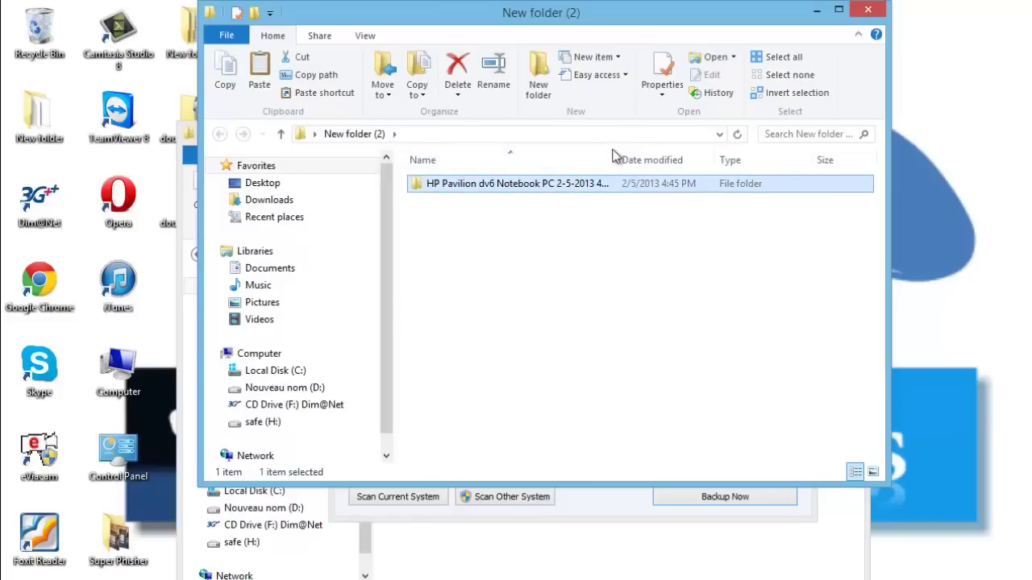
left_click_drag(619, 152, 750, 161)
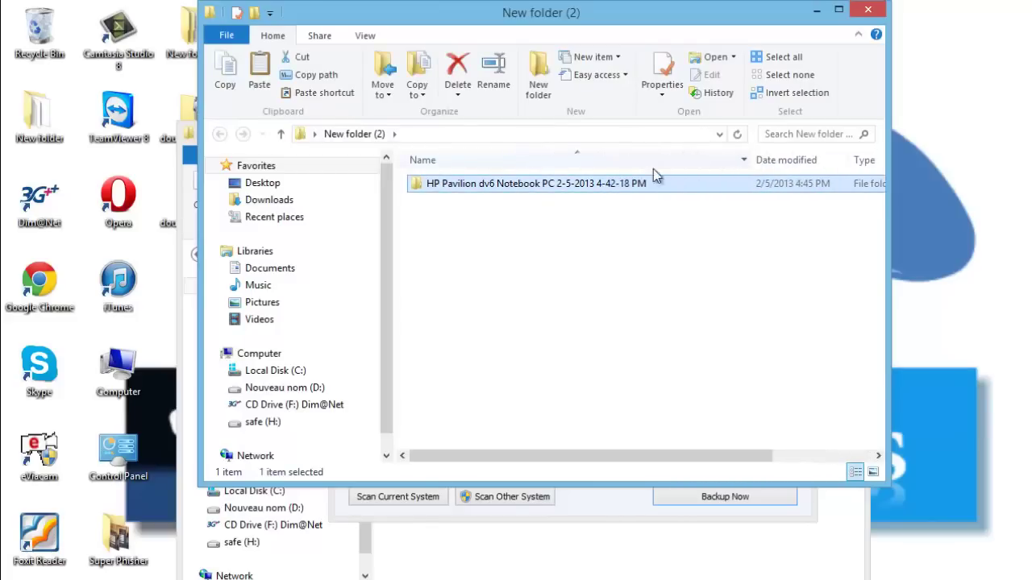
double_click(573, 184)
scroll(580, 201, "down", 5)
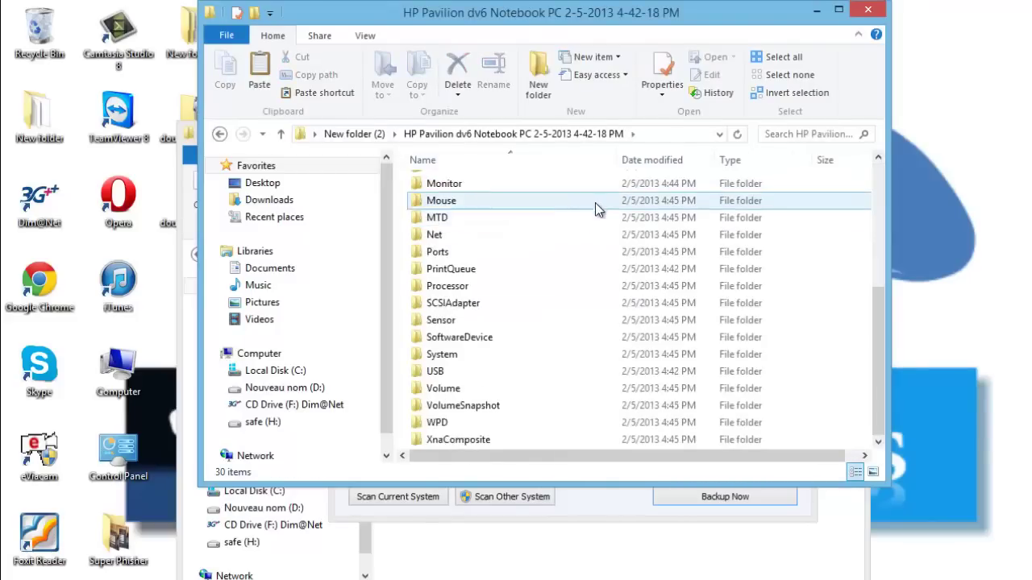
scroll(594, 208, "up", 5)
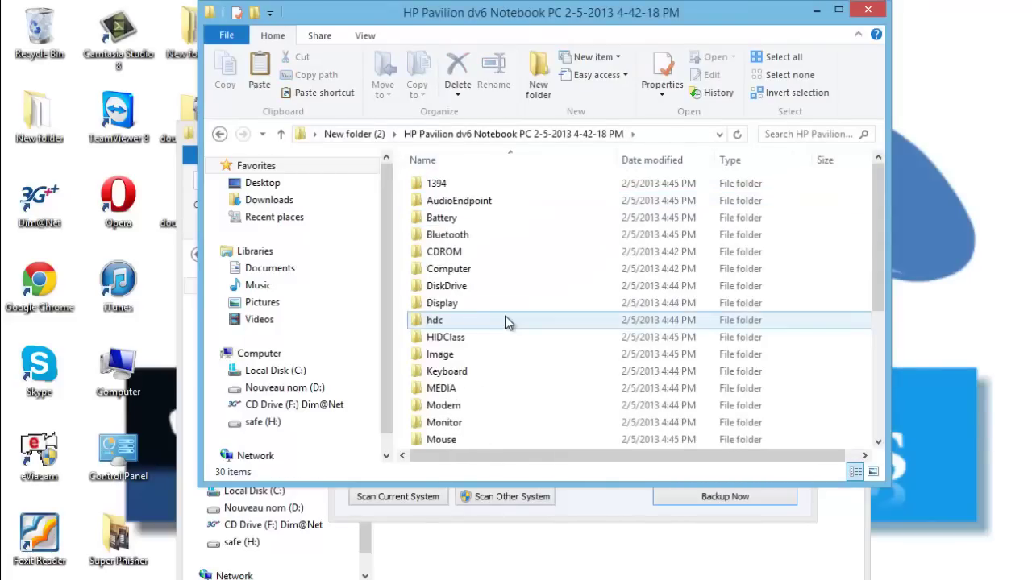
- Browse the driver subfolders (Bluetooth, CDROM, Computer, Display, hdc) and inspect Net's adapters
left_click(506, 237)
left_click(482, 254)
left_click(479, 269)
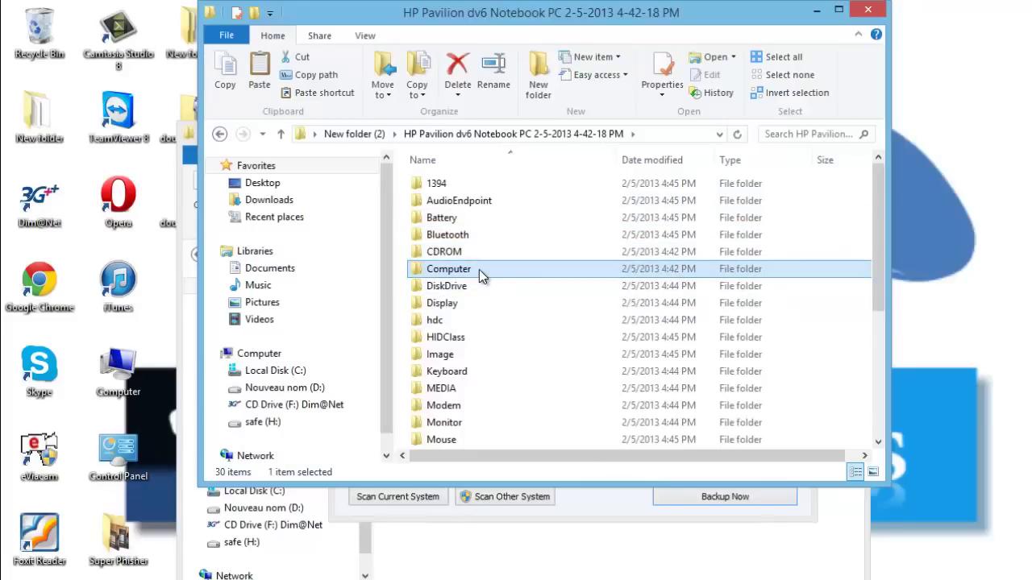
left_click(468, 286)
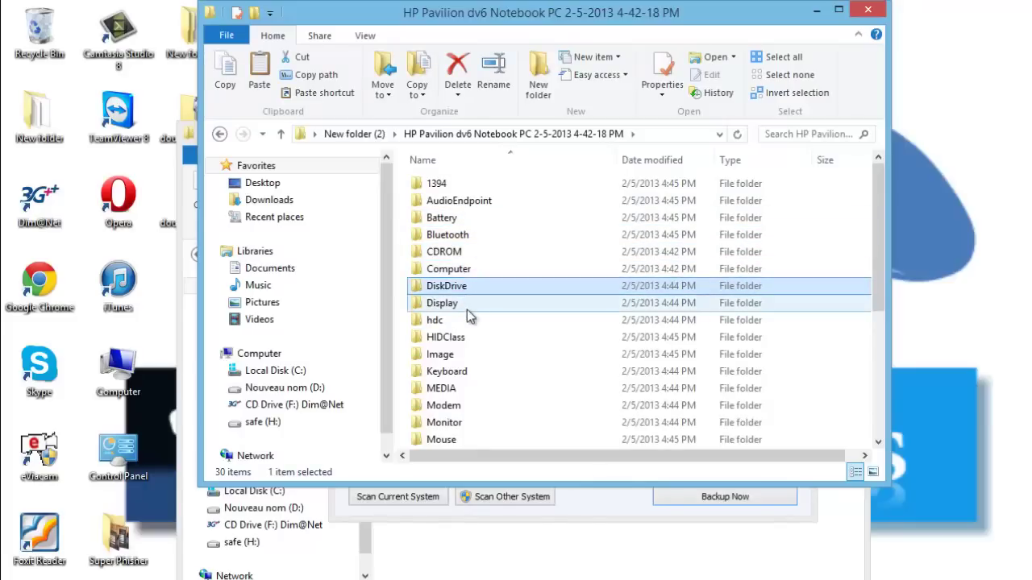
left_click(467, 303)
left_click(466, 320)
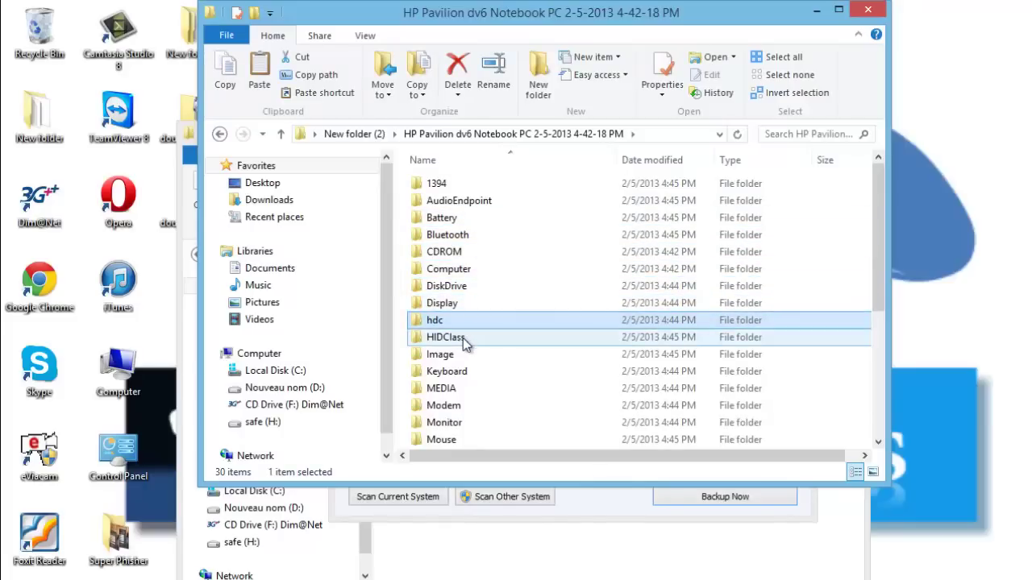
scroll(465, 386, "down", 5)
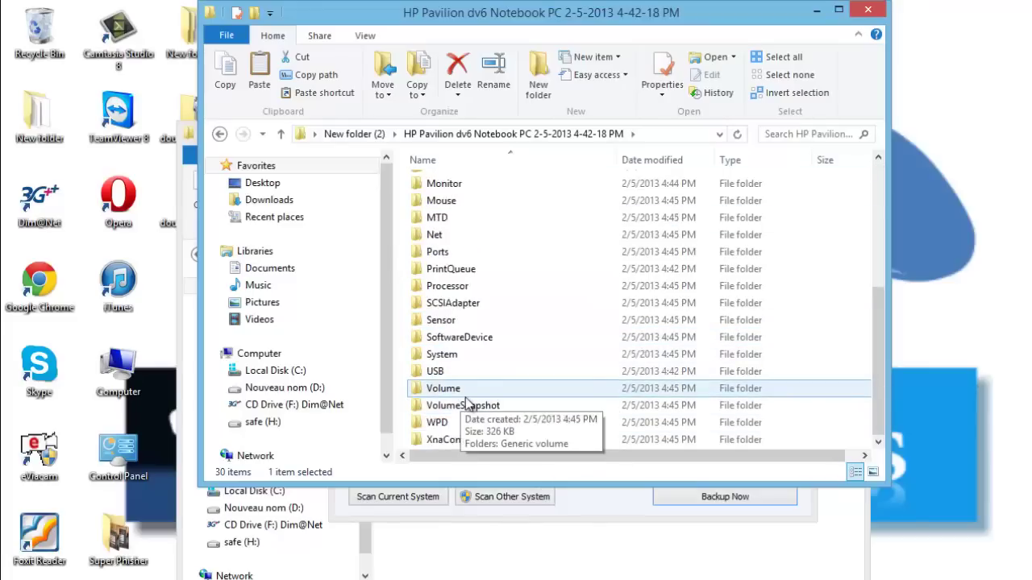
scroll(482, 389, "up", 5)
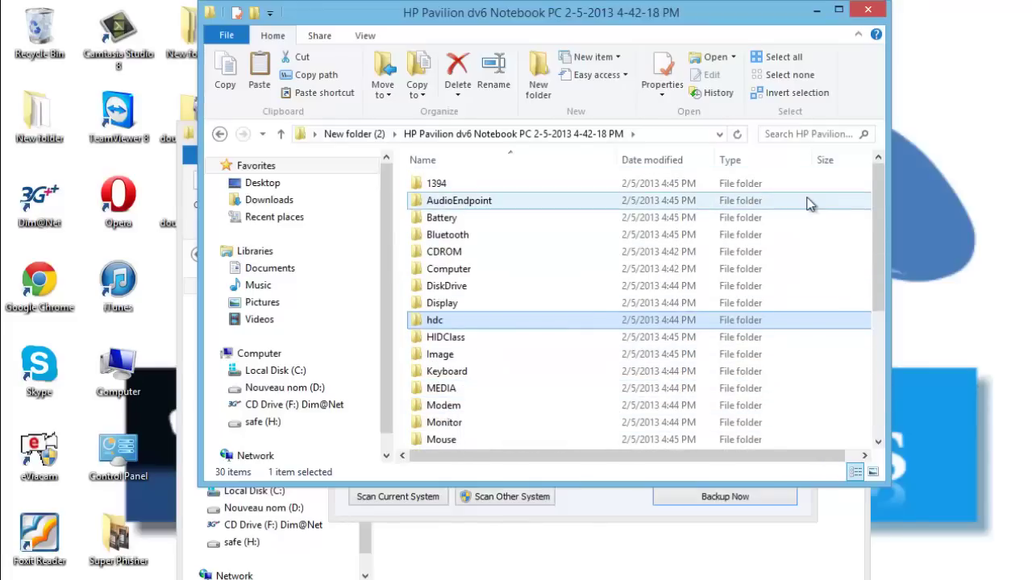
scroll(748, 209, "down", 5)
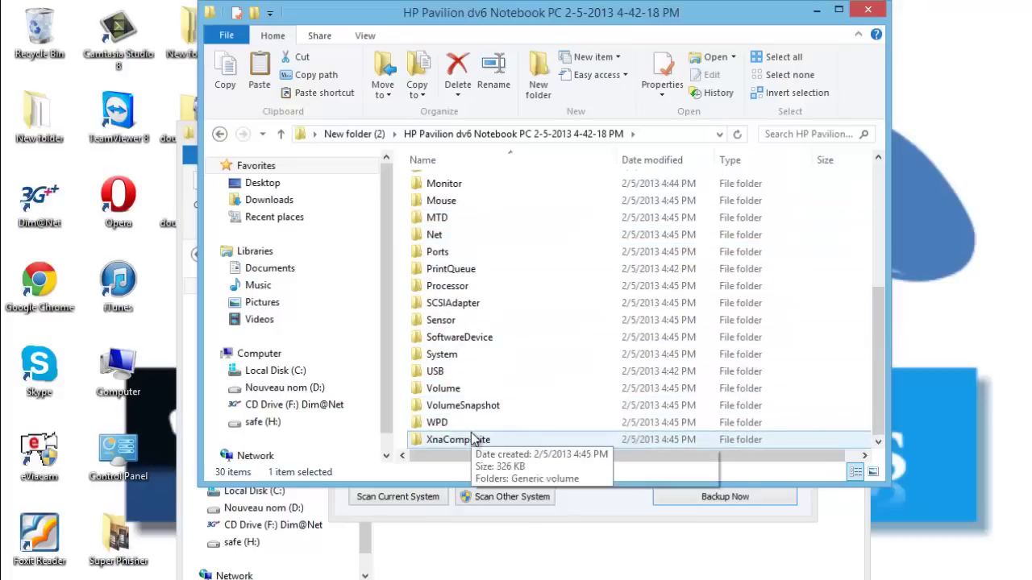
scroll(463, 427, "up", 5)
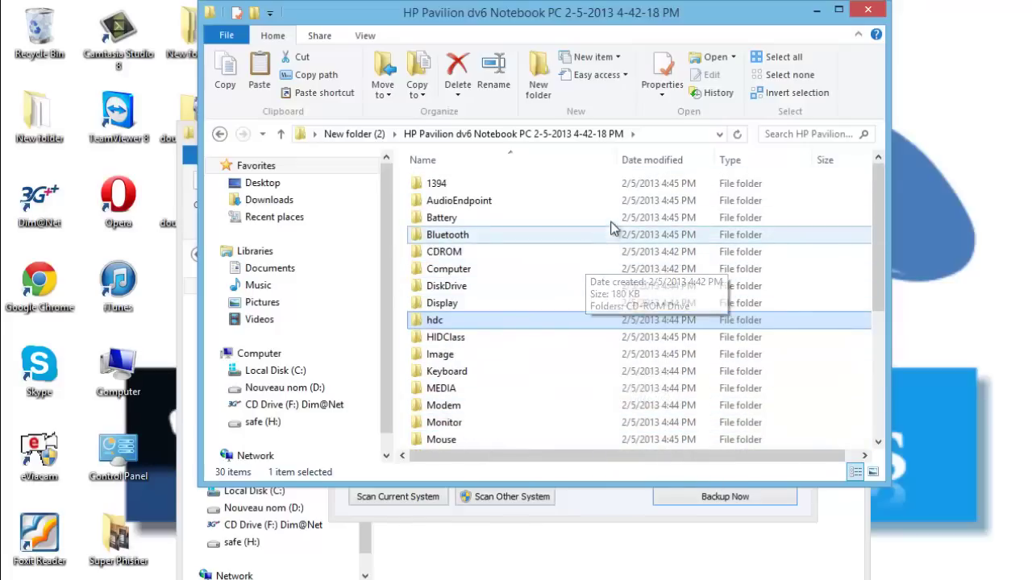
scroll(610, 232, "down", 5)
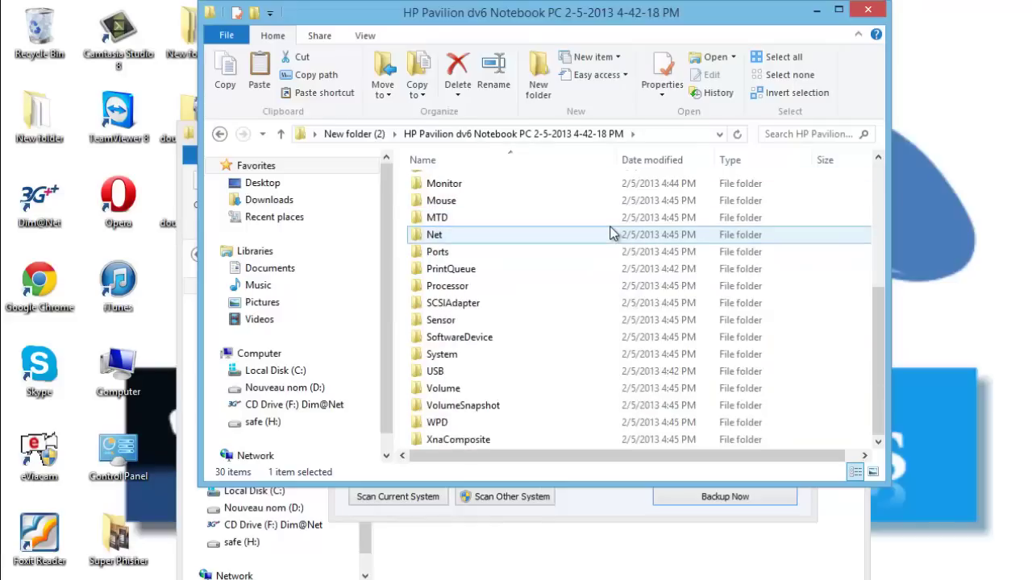
double_click(610, 234)
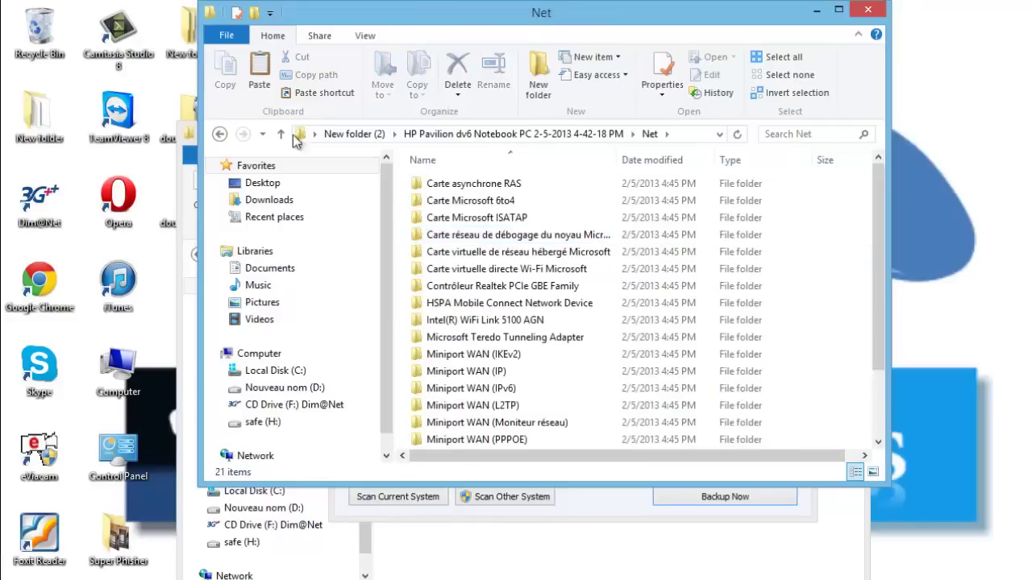
left_click(218, 134)
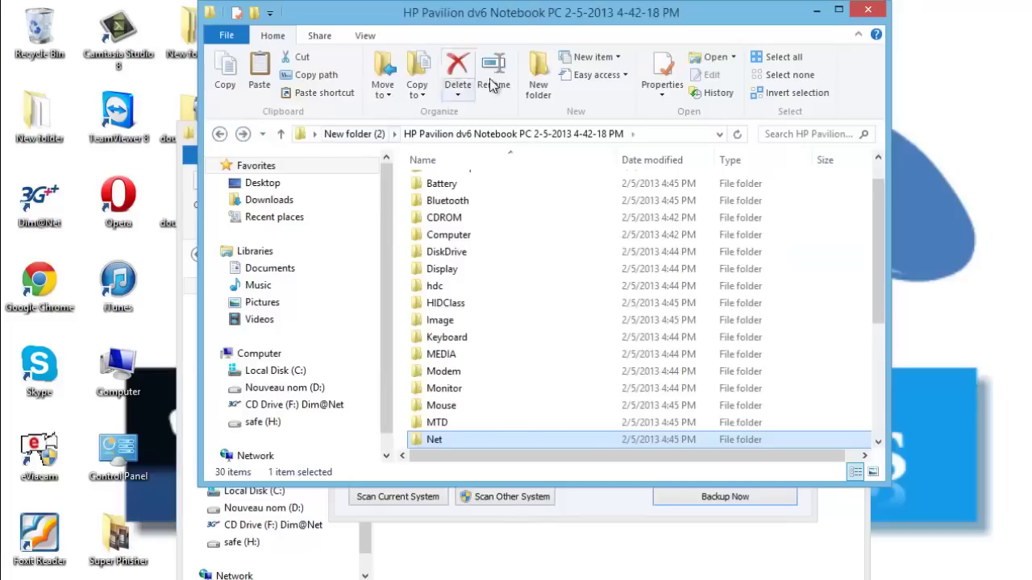
- Close Explorer and choose Other location in Double Driver's Restore > Locate Backup
left_click(866, 14)
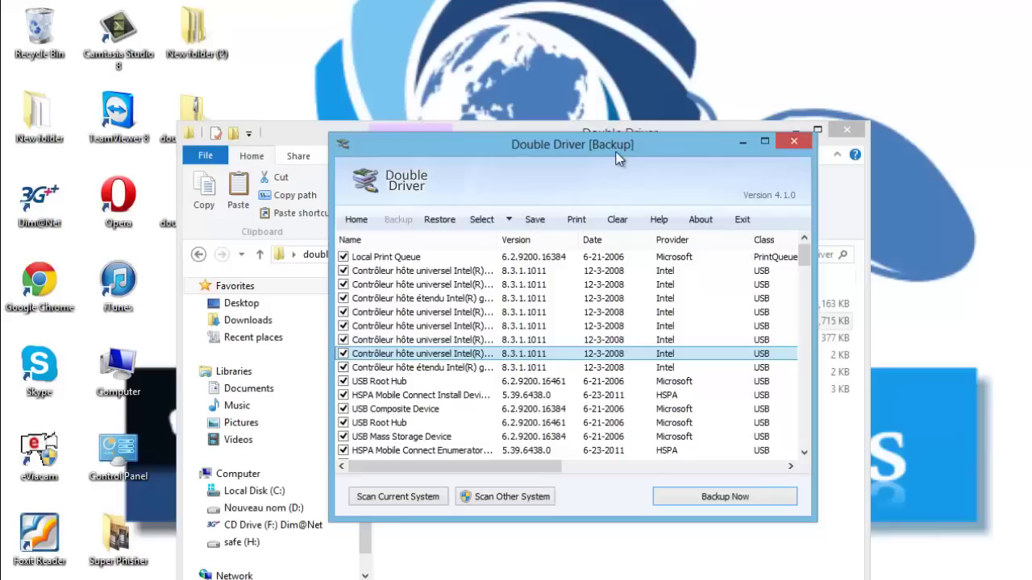
left_click(438, 220)
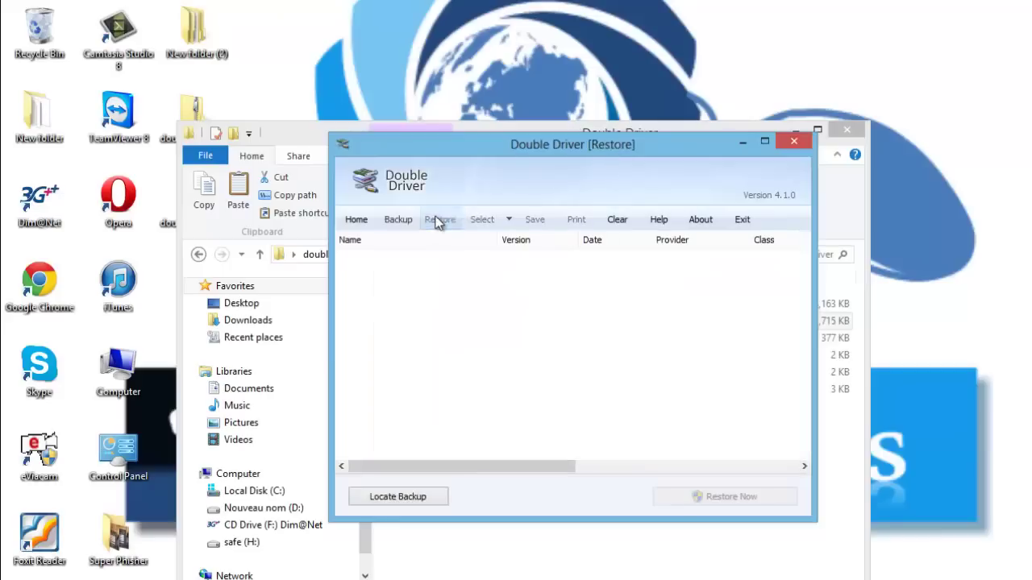
left_click(425, 506)
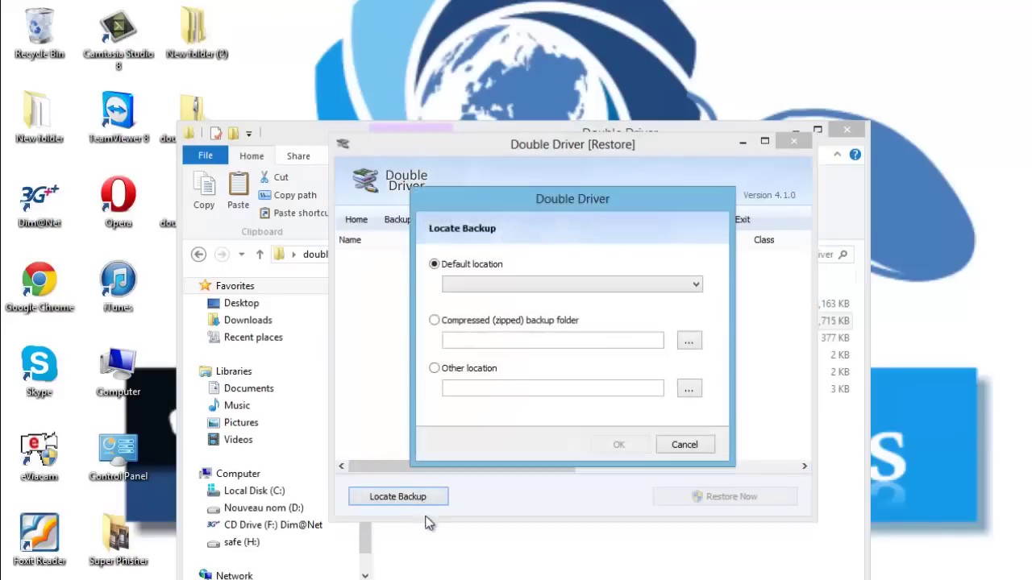
left_click(565, 389)
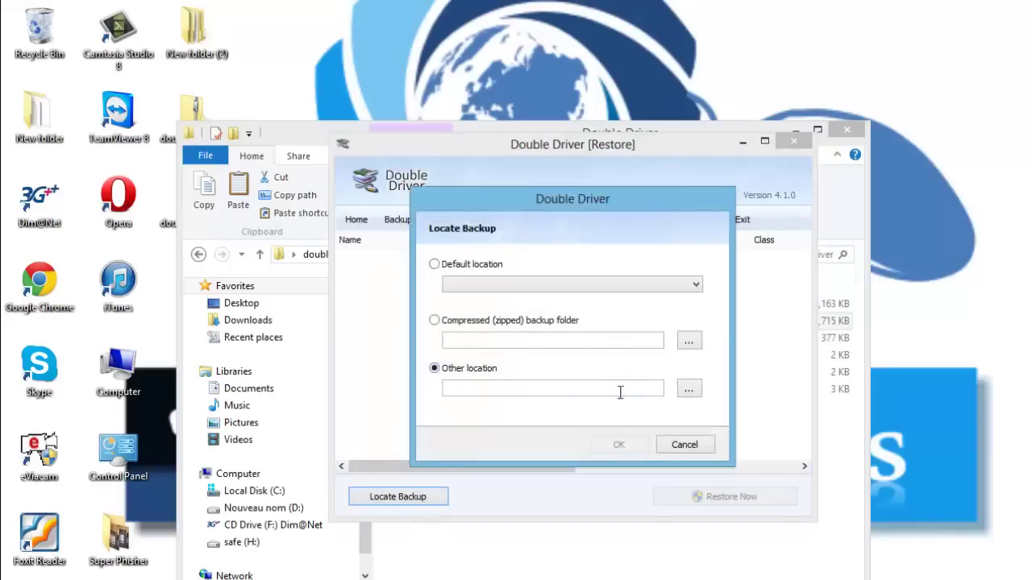
- Set the backup location to C:\Users\TB\Desktop\New folder (2)
left_click(688, 389)
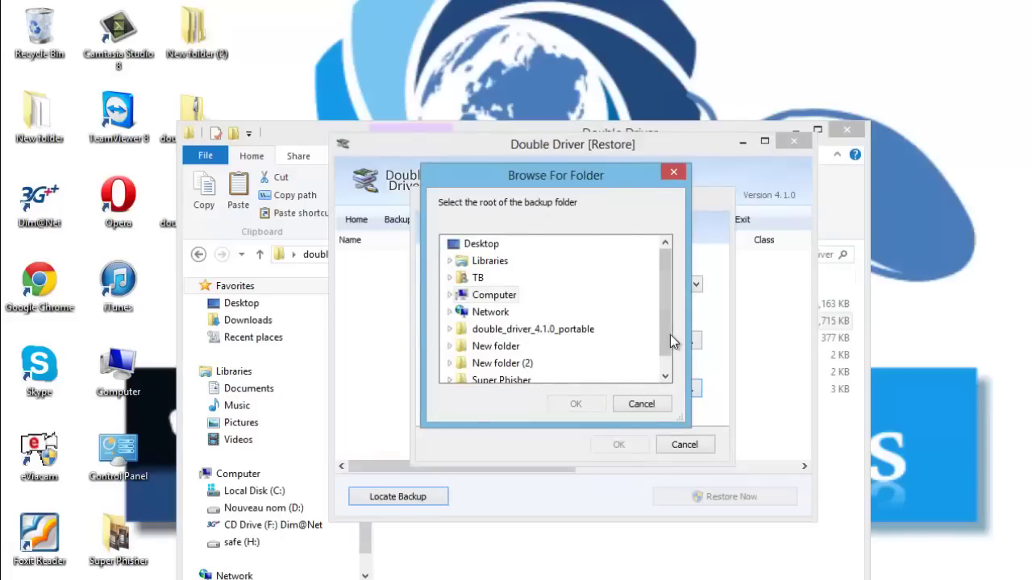
left_click_drag(670, 341, 670, 353)
scroll(495, 344, "up", 1)
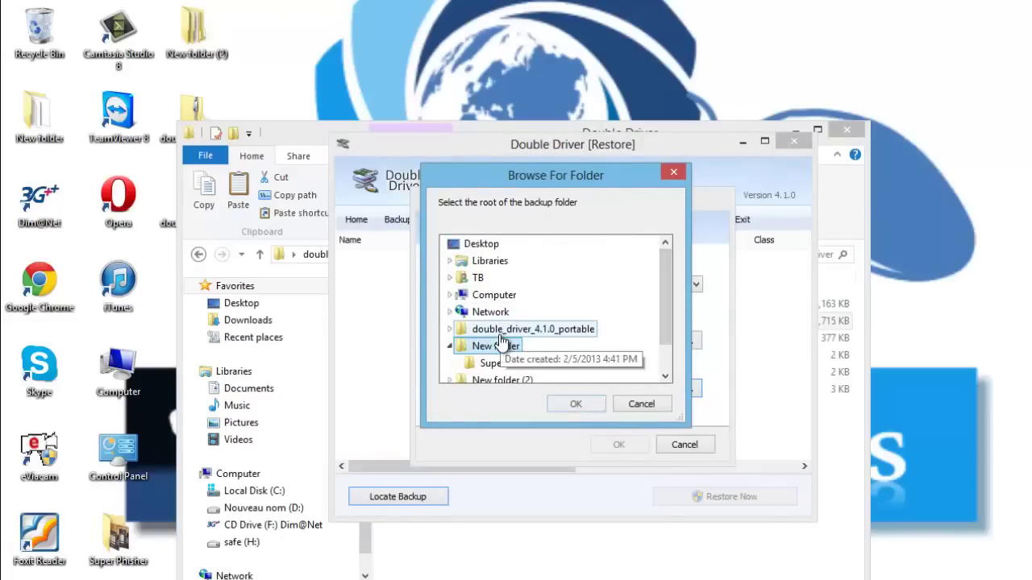
left_click(495, 346)
left_click(501, 346)
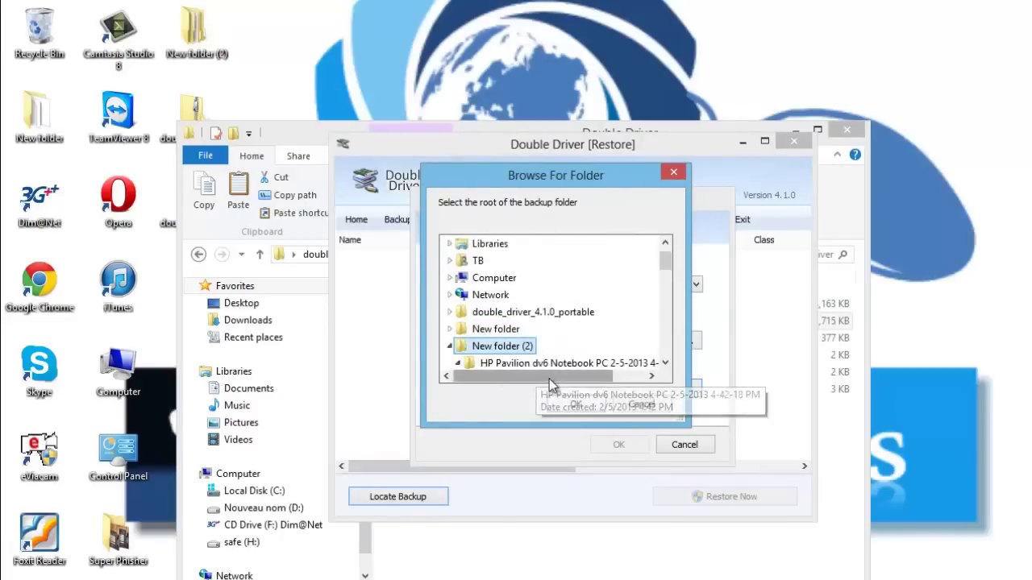
left_click(575, 404)
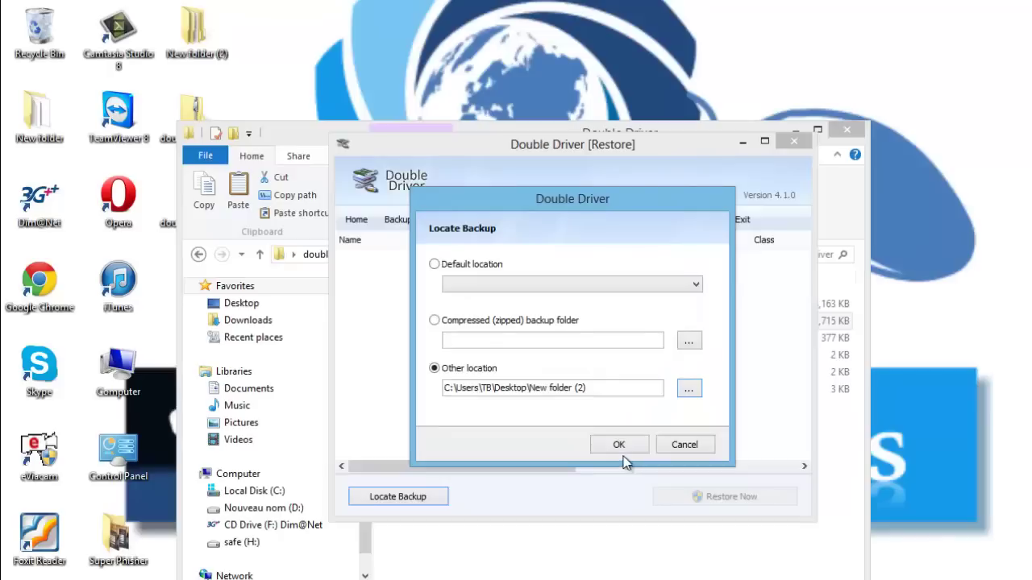
- Load the backed-up drivers, select all of them, and confirm Restore Now
left_click(621, 447)
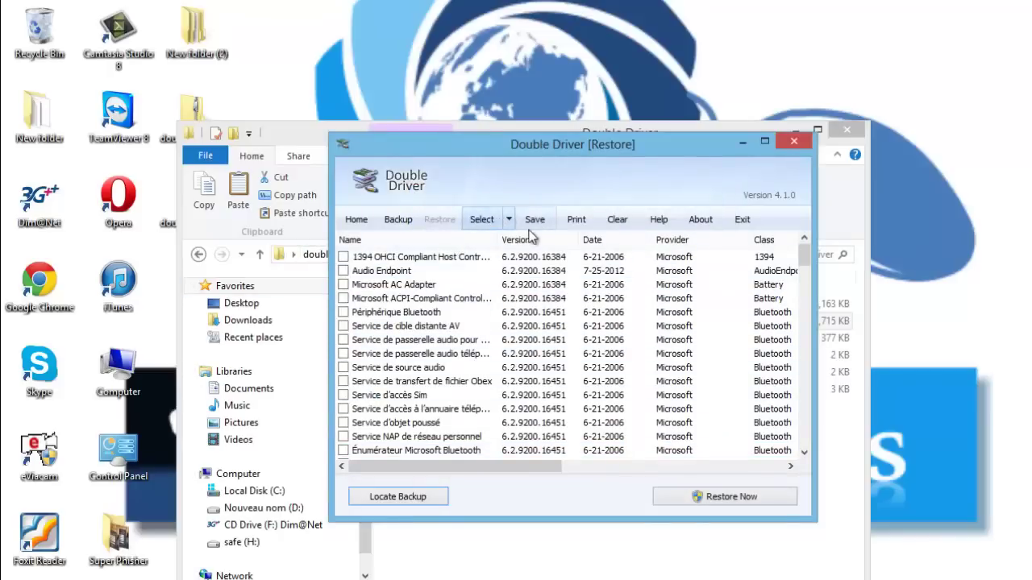
left_click(509, 219)
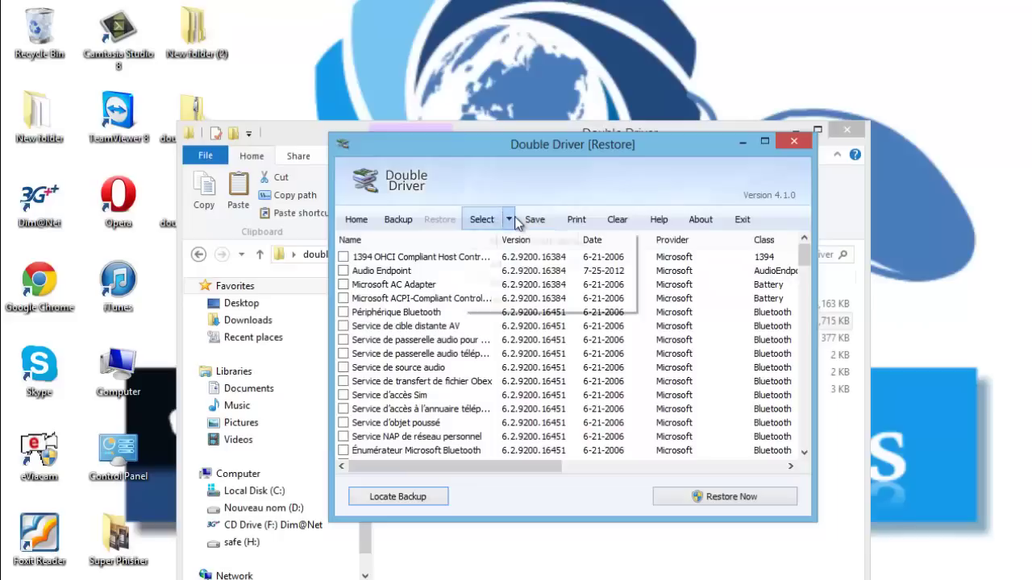
left_click(519, 266)
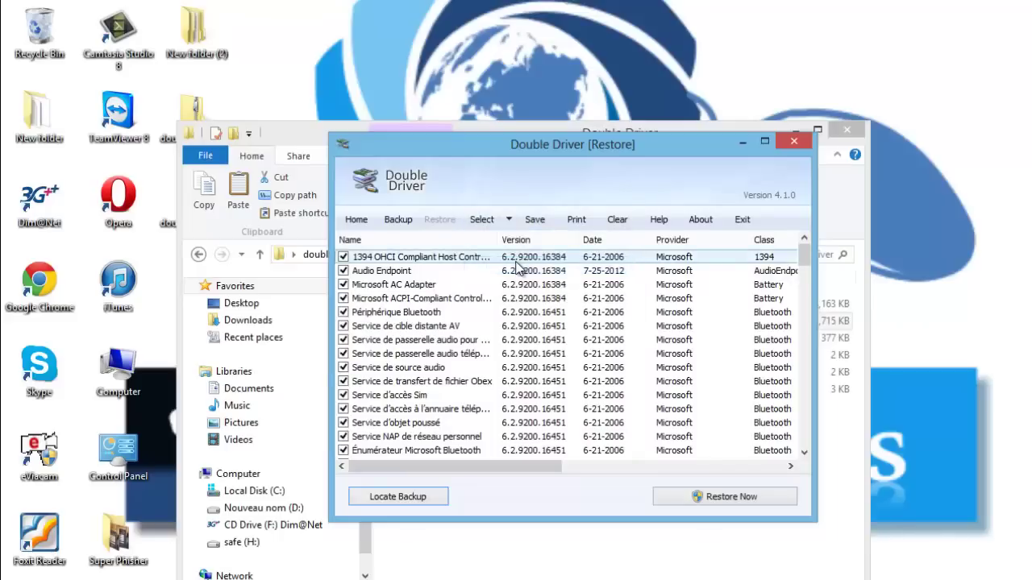
left_click(756, 500)
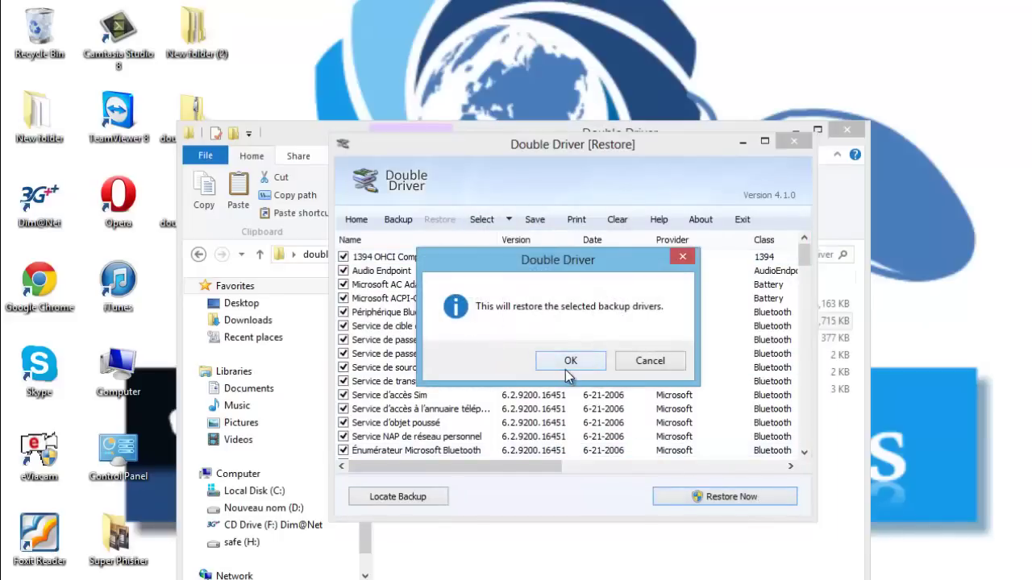
left_click(571, 363)
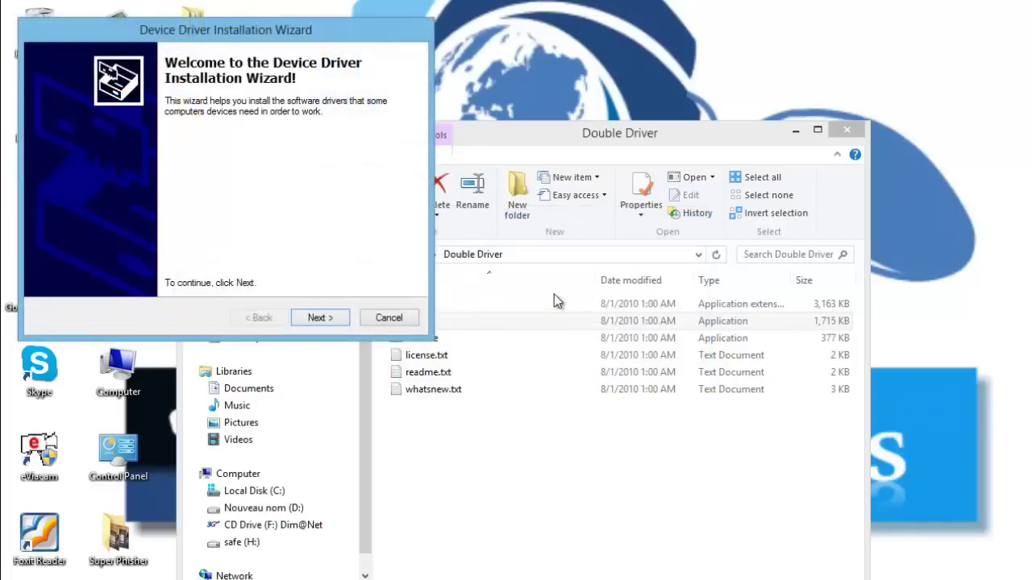
- Continue past the Device Driver Installation Wizard welcome page to start installing drivers
left_click(311, 317)
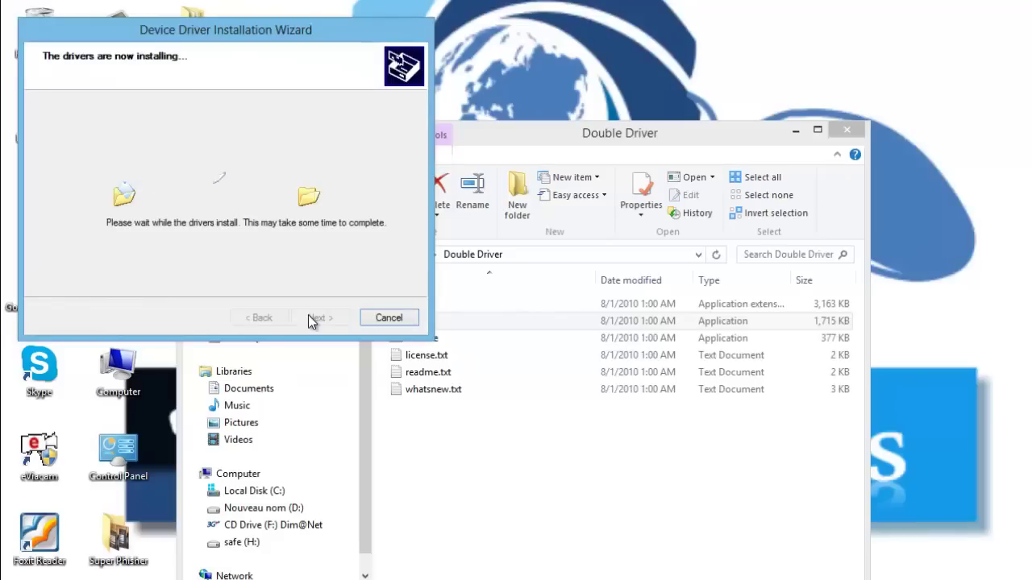